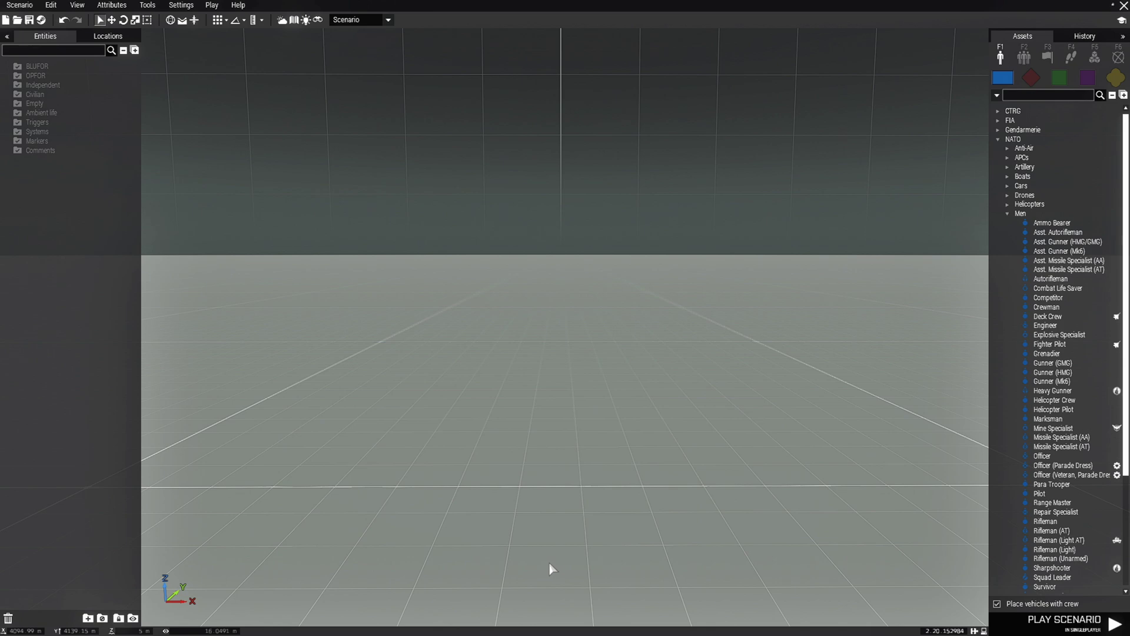
Step: Select the NATO Rifleman (Unarmed) from the Assets panel for placement
{"action": "left_click", "coordinate": [1054, 558]}
Step: Place the unarmed rifleman and an AL-6 Pelican drone beside it on the terrain
{"action": "scroll", "coordinate": [541, 521], "scroll_direction": "up", "scroll_amount": 3}
{"action": "left_click", "coordinate": [564, 549]}
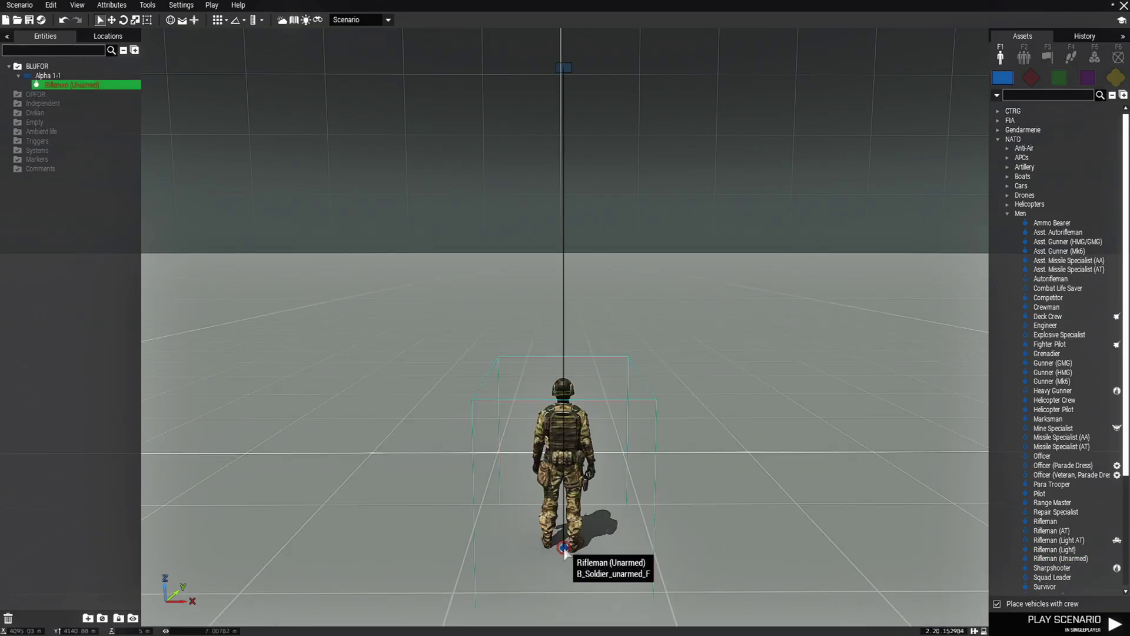
{"action": "left_click", "coordinate": [850, 369]}
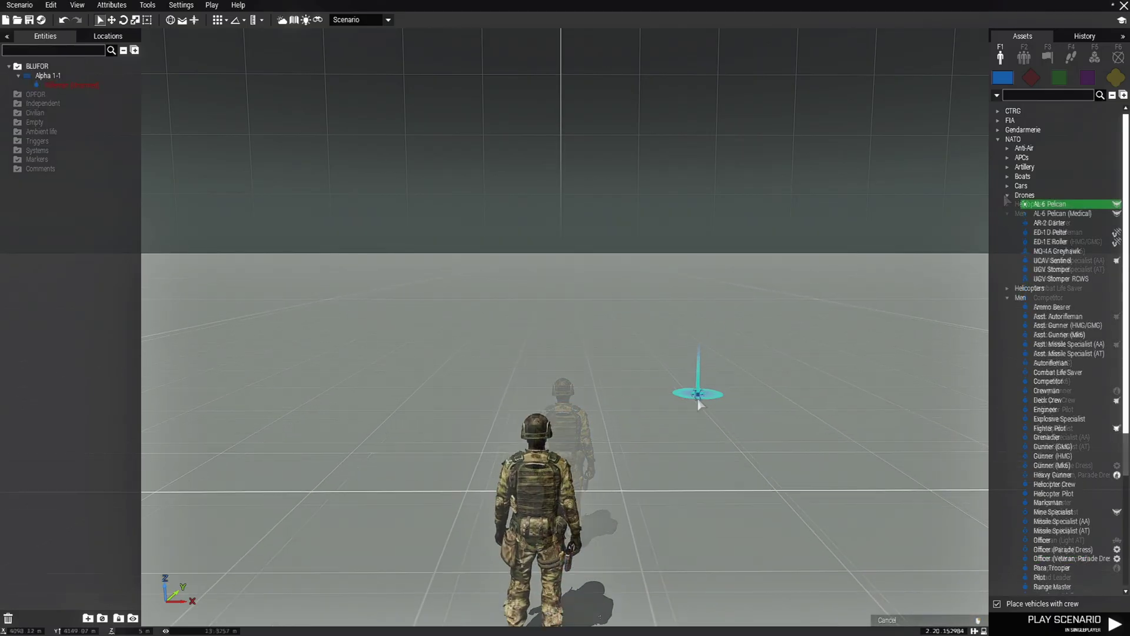
{"action": "scroll", "coordinate": [699, 391], "scroll_direction": "up", "scroll_amount": 3}
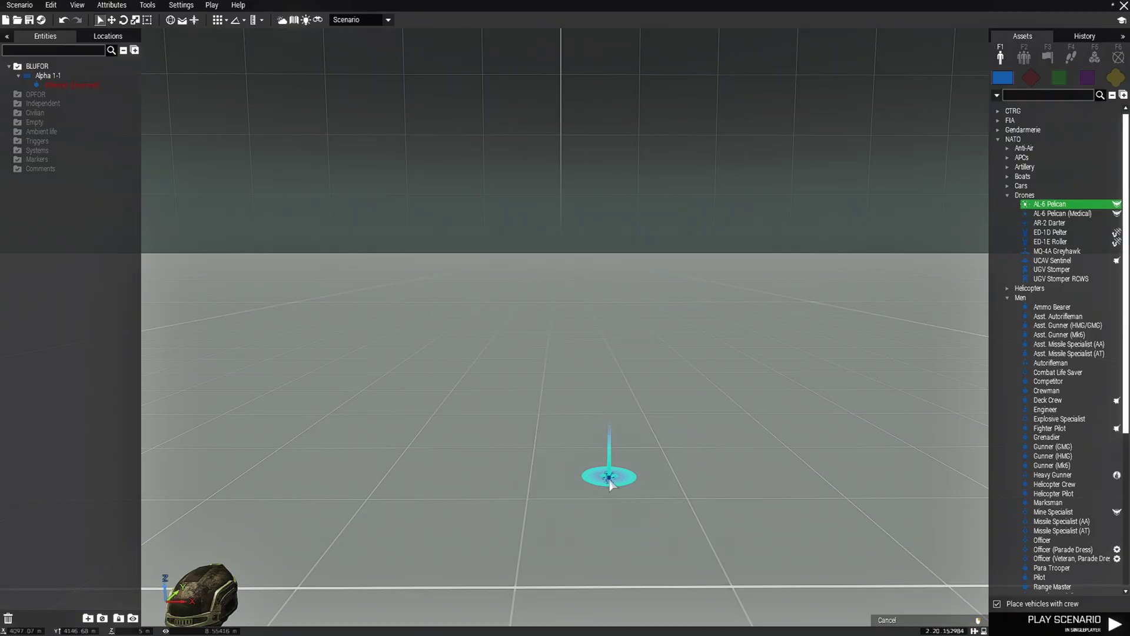
{"action": "left_click", "coordinate": [611, 484]}
{"action": "key", "text": "s"}
Step: Add a UAV Terminal [NATO] to the rifleman's loadout
{"action": "right_click", "coordinate": [435, 529]}
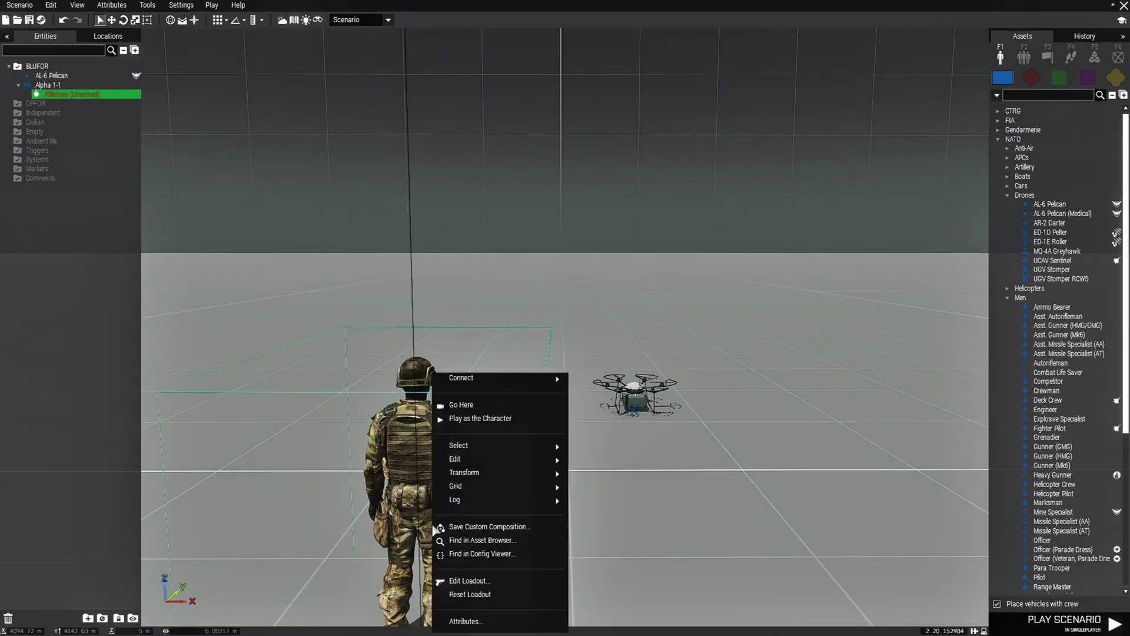
{"action": "left_click", "coordinate": [473, 584]}
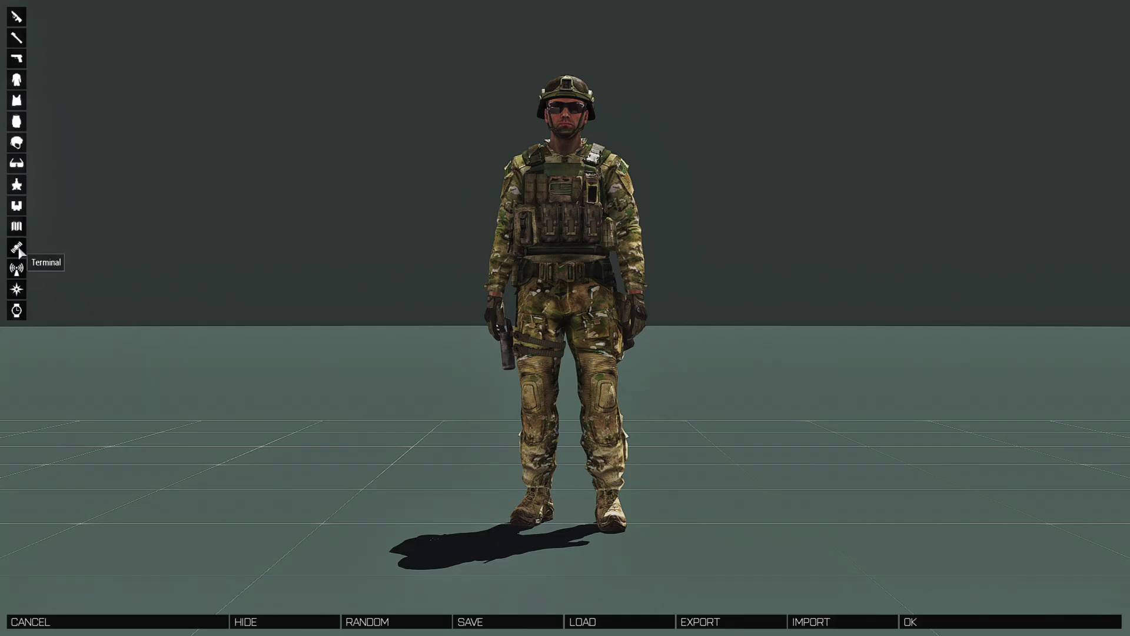
{"action": "left_click", "coordinate": [16, 248]}
{"action": "left_click", "coordinate": [101, 147]}
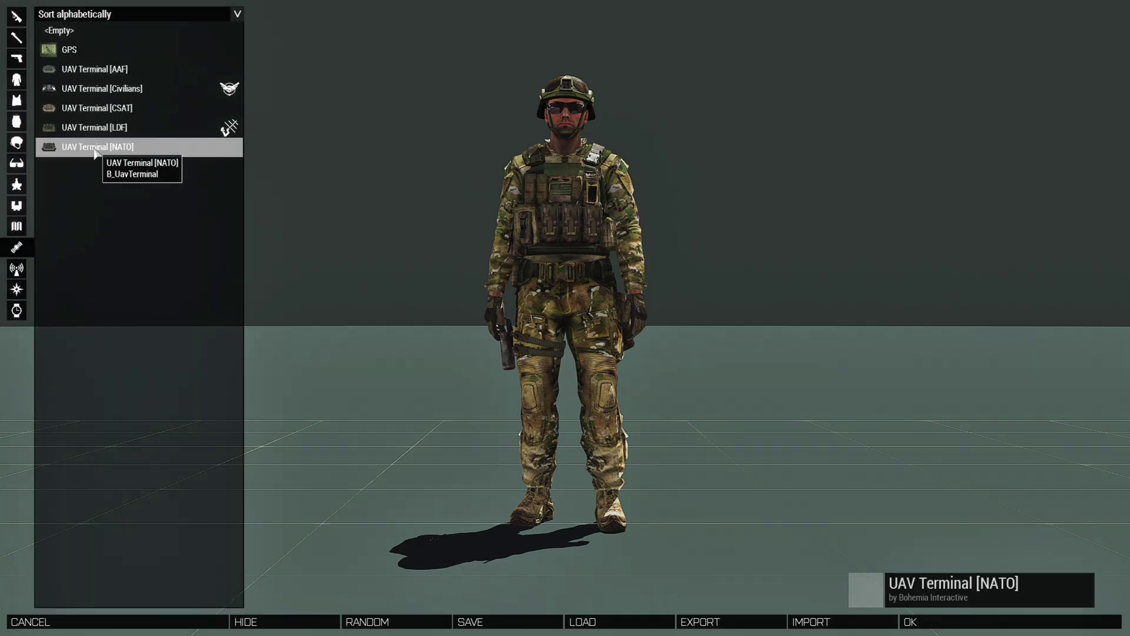
{"action": "left_click", "coordinate": [916, 622]}
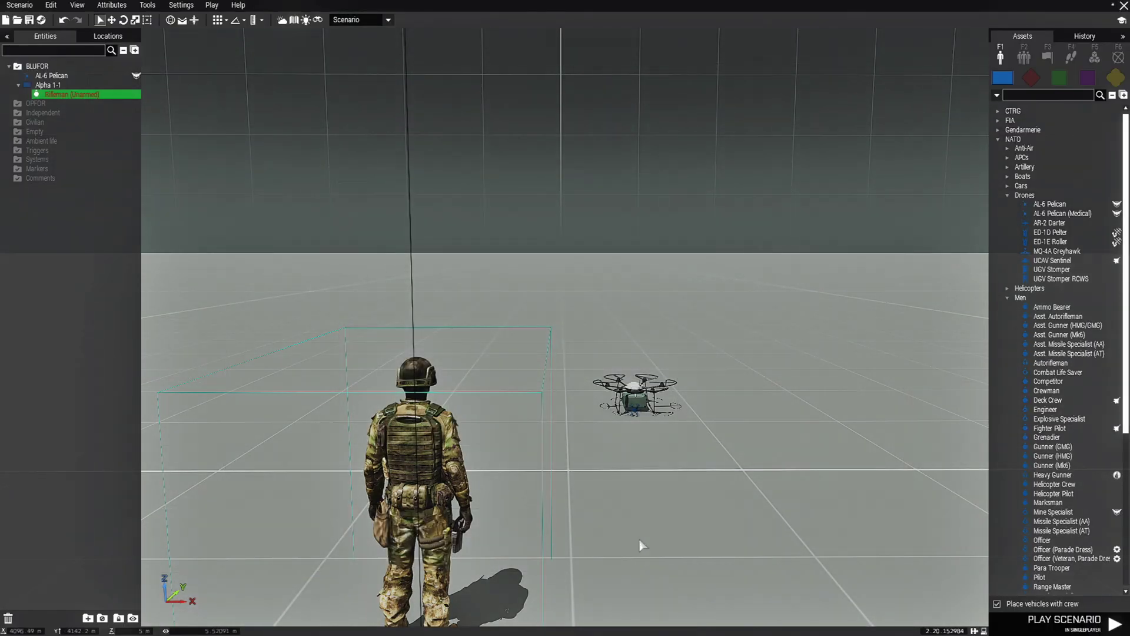
{"action": "left_click", "coordinate": [668, 518]}
Step: Save the scenario in the Virtual Reality folder with file name Script_setup
{"action": "key", "text": "s"}
{"action": "key", "text": "d"}
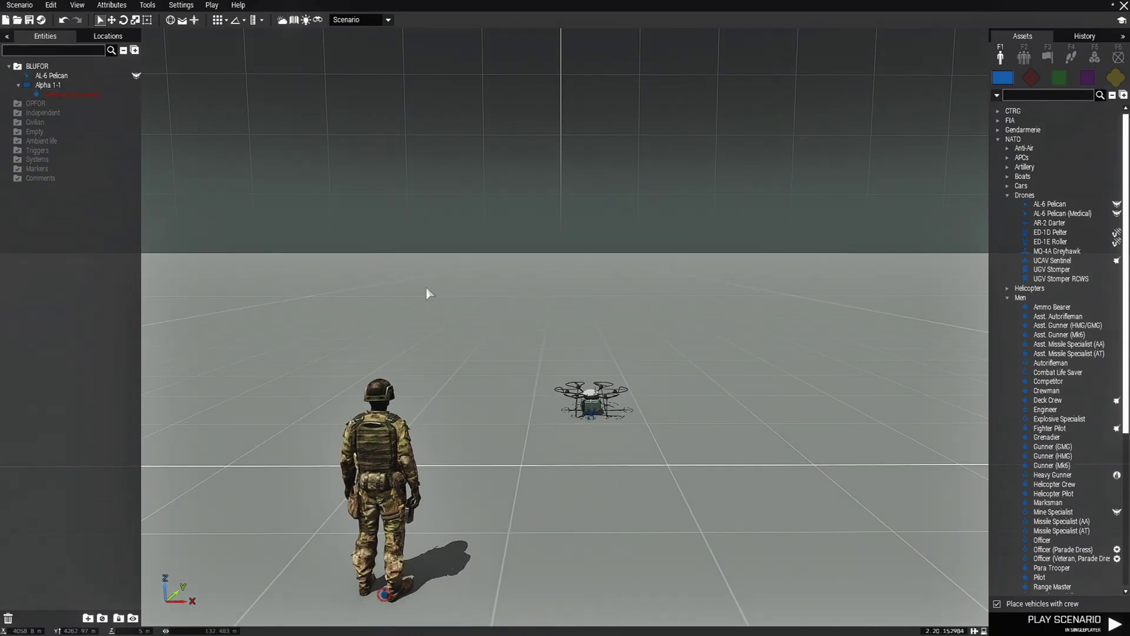
{"action": "left_click", "coordinate": [30, 24]}
{"action": "scroll", "coordinate": [445, 395], "scroll_direction": "down", "scroll_amount": 5}
{"action": "scroll", "coordinate": [446, 401], "scroll_direction": "down", "scroll_amount": 5}
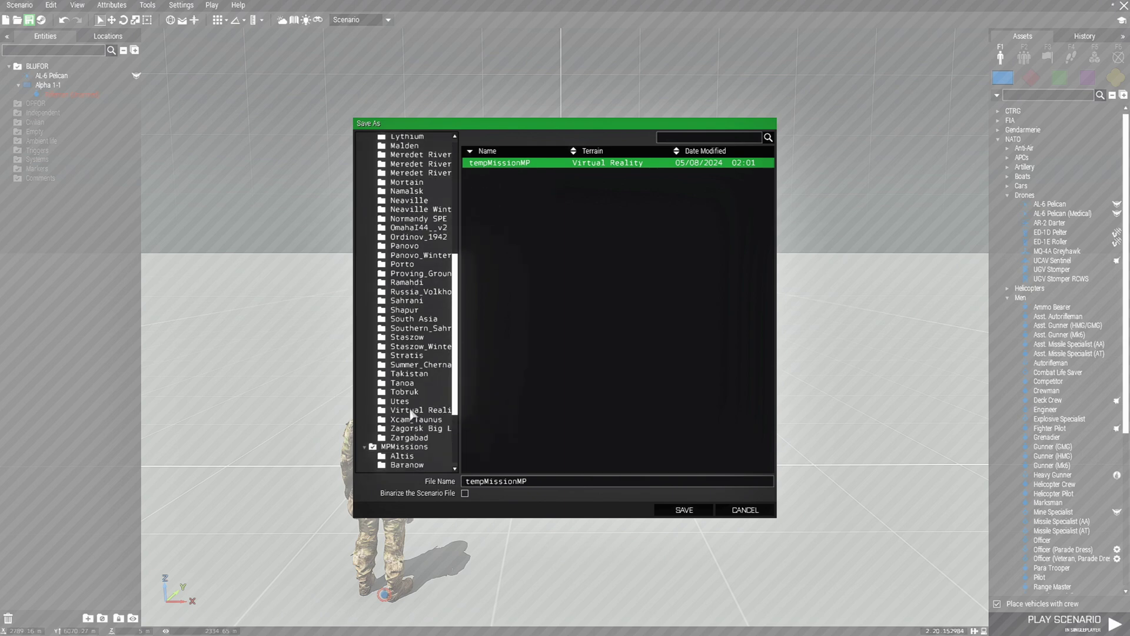
{"action": "left_click", "coordinate": [412, 411]}
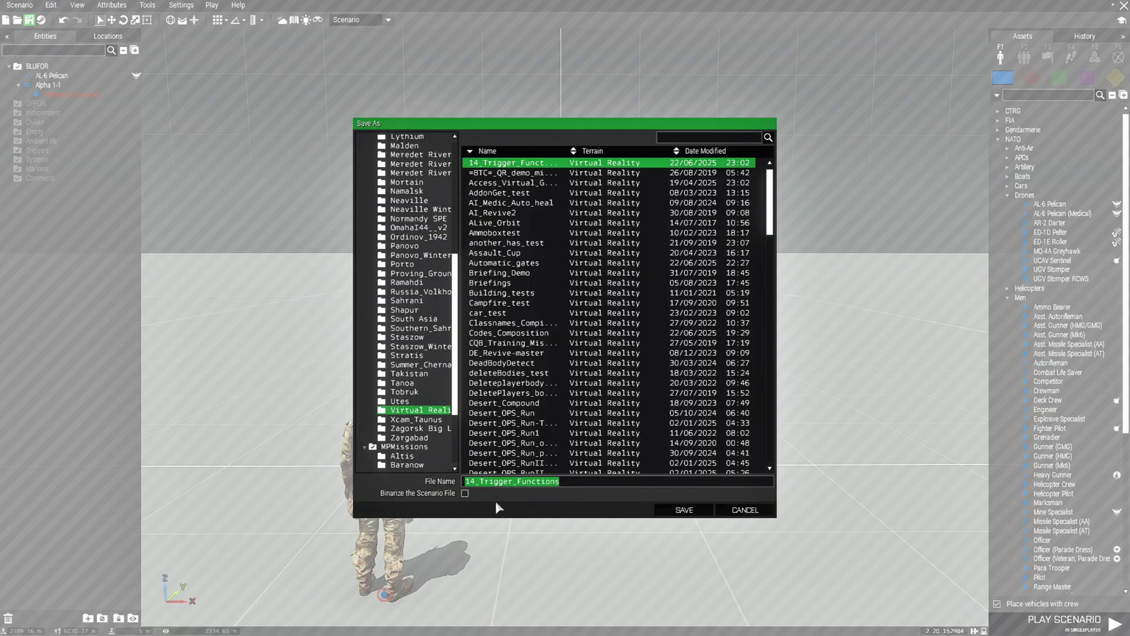
{"action": "type", "text": "Script_setup"}
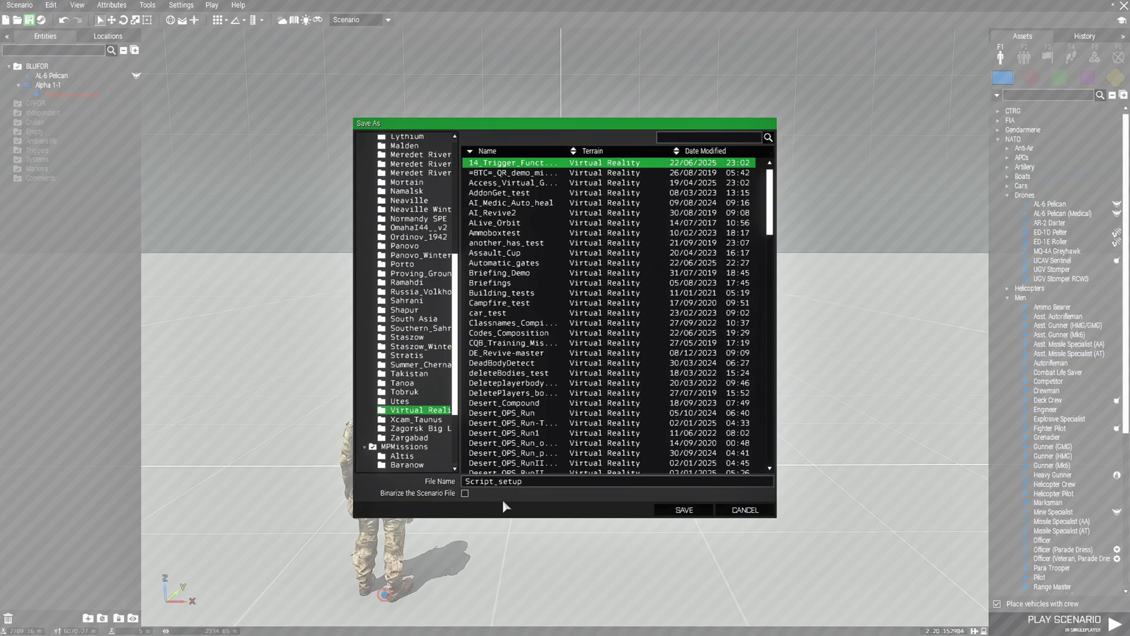
{"action": "left_click", "coordinate": [683, 509]}
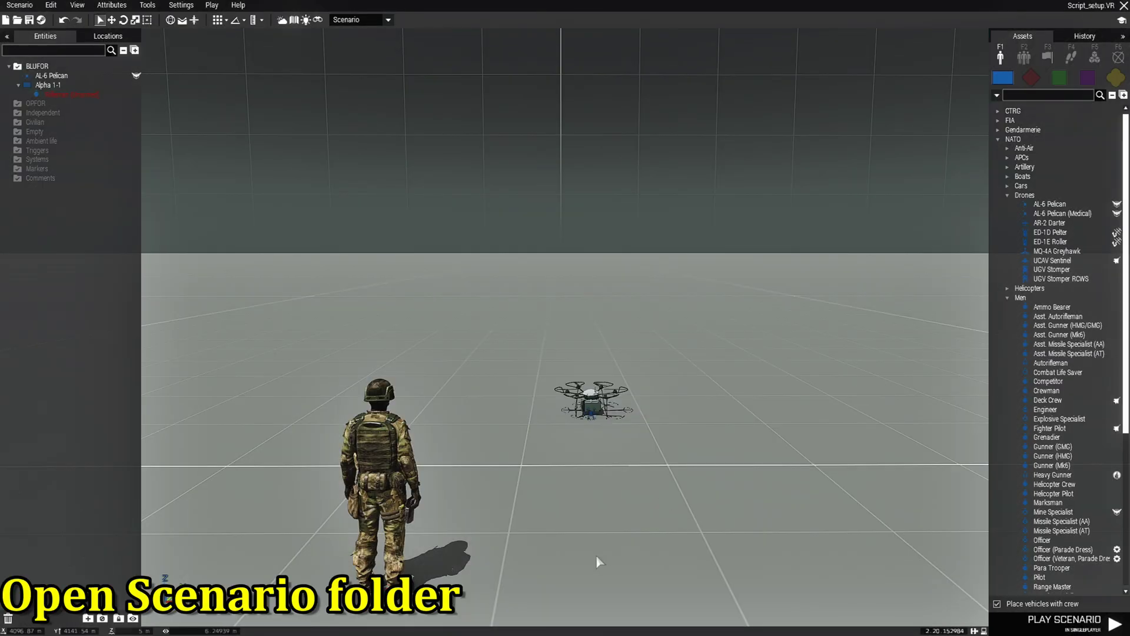
Step: Open the Script_setup.VR scenario folder in File Explorer and inspect its full path
{"action": "left_click", "coordinate": [33, 10]}
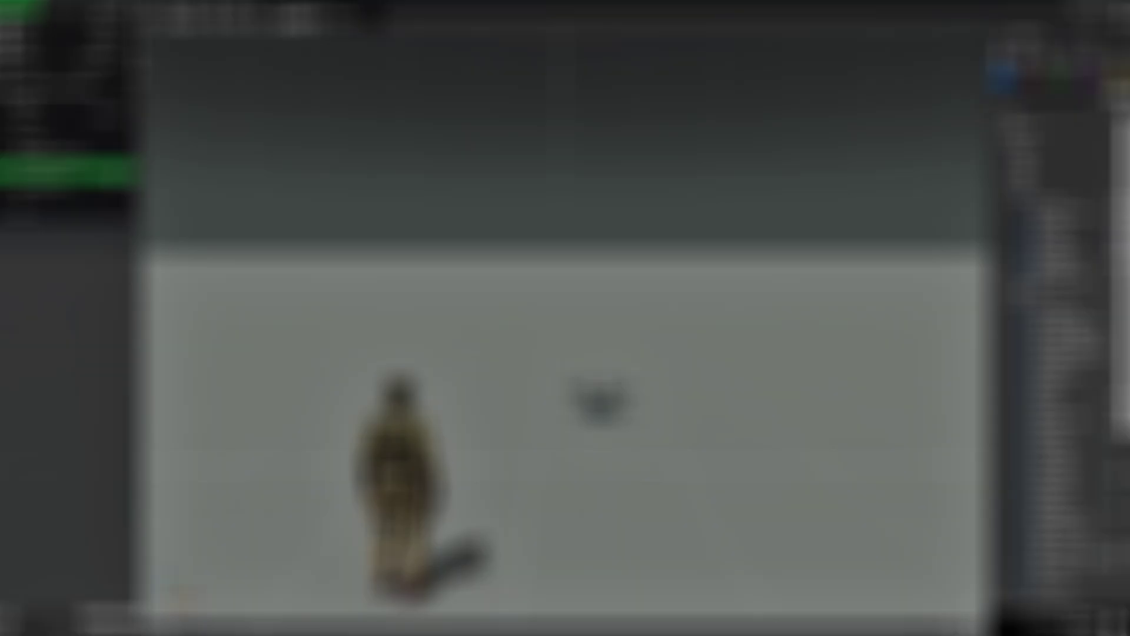
{"action": "left_click", "coordinate": [114, 170]}
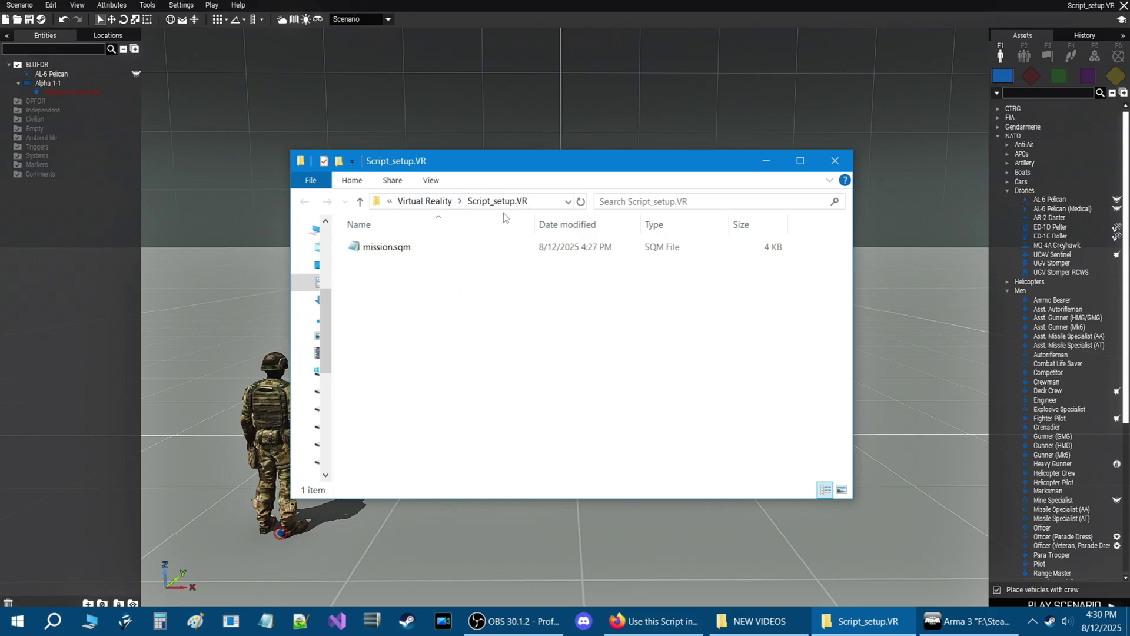
{"action": "left_click", "coordinate": [535, 205]}
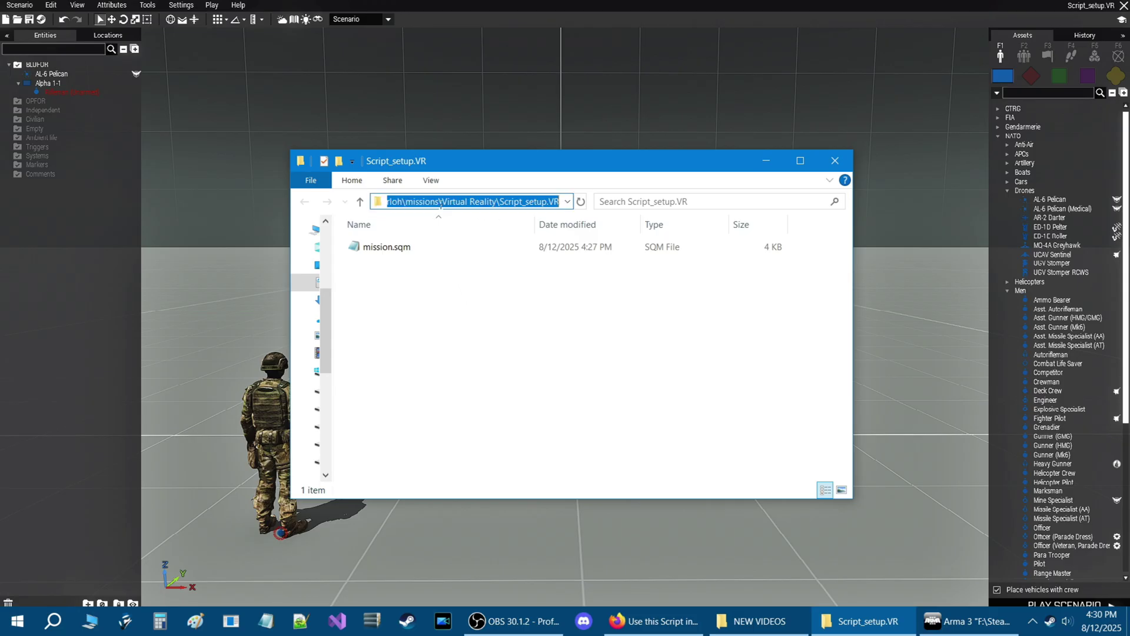
{"action": "left_click", "coordinate": [439, 203]}
{"action": "key", "text": "Left"}
{"action": "key", "text": "Left"}
{"action": "key", "text": "Left"}
{"action": "key", "text": "Left"}
{"action": "key", "text": "Left"}
{"action": "key", "text": "Left"}
{"action": "key", "text": "Left"}
{"action": "key", "text": "Left"}
{"action": "key", "text": "Left"}
{"action": "key", "text": "Left"}
{"action": "key", "text": "Left"}
{"action": "key", "text": "Left"}
{"action": "key", "text": "Left"}
{"action": "key", "text": "Left"}
{"action": "key", "text": "Left"}
{"action": "key", "text": "Left"}
{"action": "key", "text": "Left"}
{"action": "key", "text": "Left"}
{"action": "key", "text": "Left"}
{"action": "key", "text": "Left"}
{"action": "key", "text": "Left"}
{"action": "key", "text": "Left"}
{"action": "key", "text": "Left"}
{"action": "key", "text": "Left"}
{"action": "key", "text": "Left"}
{"action": "key", "text": "Left"}
{"action": "key", "text": "Left"}
{"action": "key", "text": "Left"}
{"action": "key", "text": "Left"}
{"action": "key", "text": "Left"}
{"action": "key", "text": "Left"}
{"action": "key", "text": "Left"}
{"action": "key", "text": "Left"}
{"action": "key", "text": "Left"}
{"action": "key", "text": "Left"}
{"action": "key", "text": "Left"}
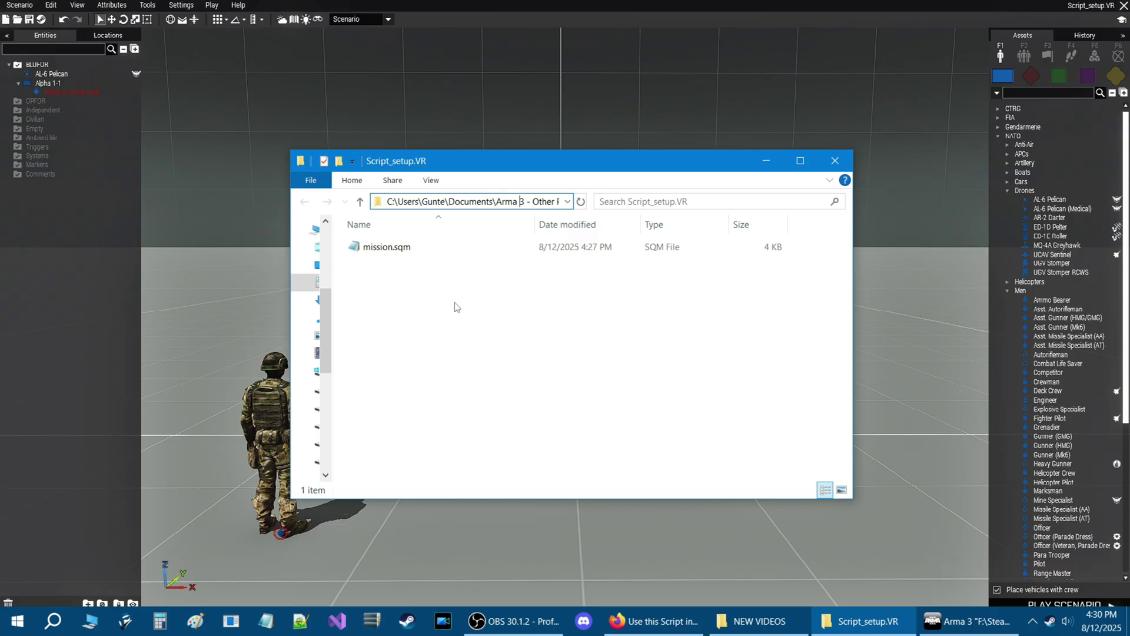
{"action": "key", "text": "Escape"}
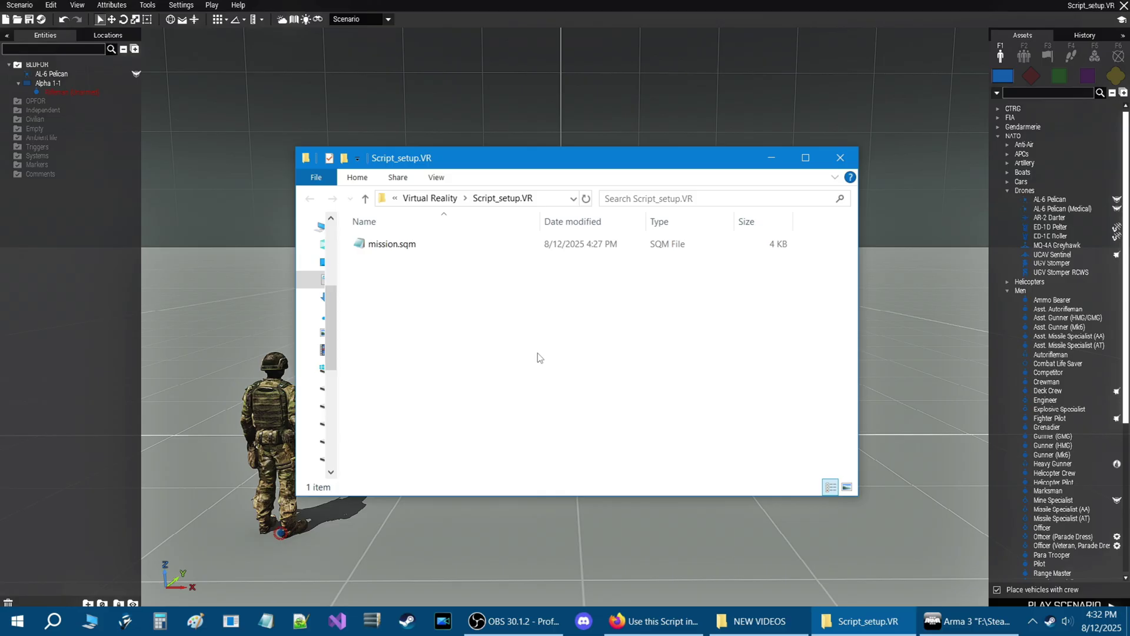
Step: Write sleep 5; and hint "Welcome to my mission!"; on separate lines in a new Notepad document
{"action": "left_click", "coordinate": [267, 624]}
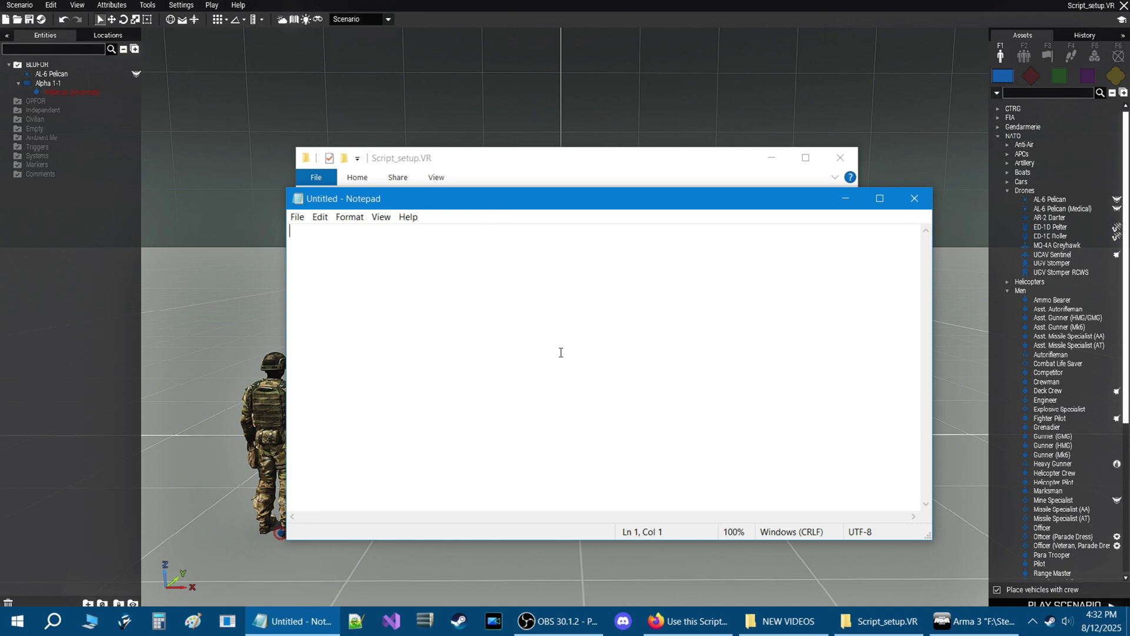
{"action": "key", "text": "Return"}
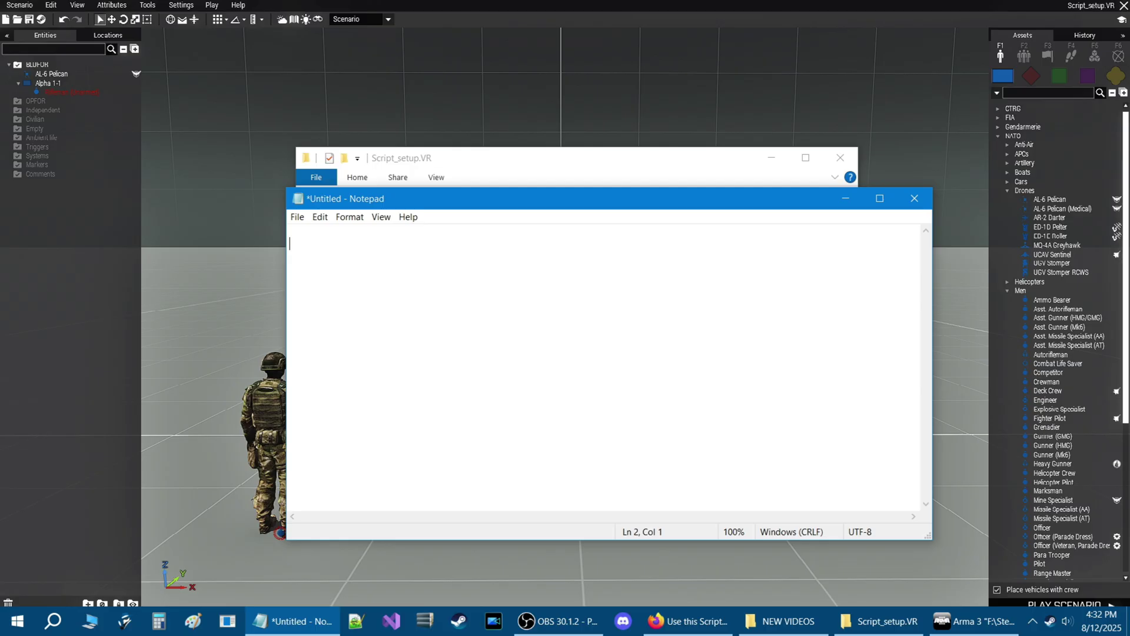
{"action": "type", "text": "sleep 5;"}
{"action": "key", "text": "Return"}
{"action": "type", "text": "hint \"Welcome to m"}
{"action": "key", "text": "BackSpace"}
{"action": "type", "text": "y mission!"}
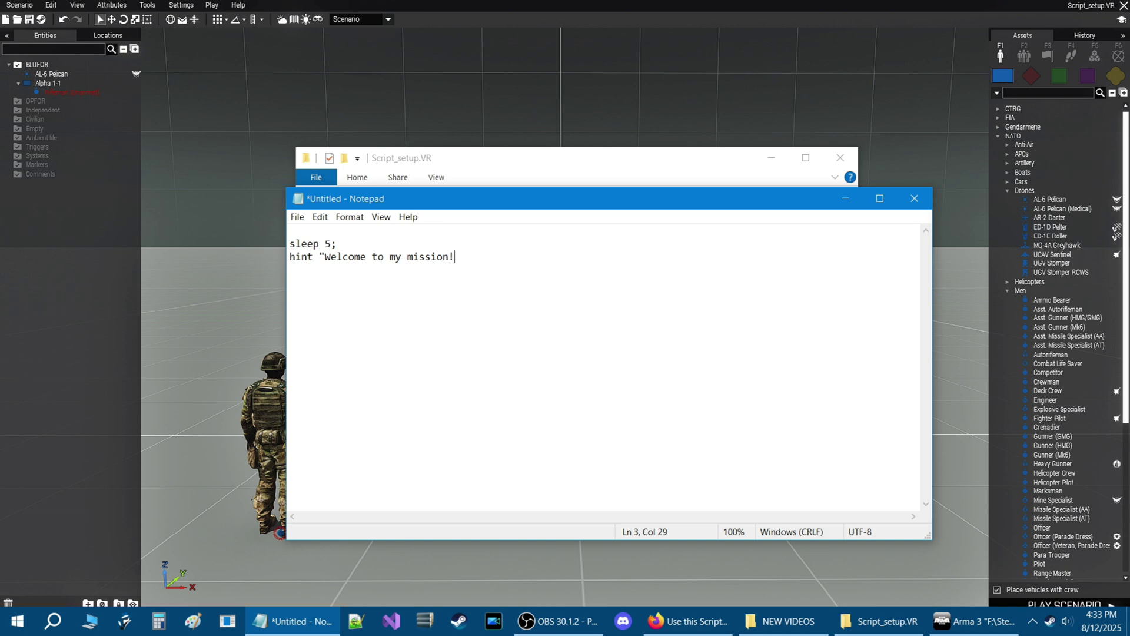
{"action": "type", "text": "\";"}
{"action": "left_click", "coordinate": [298, 218]}
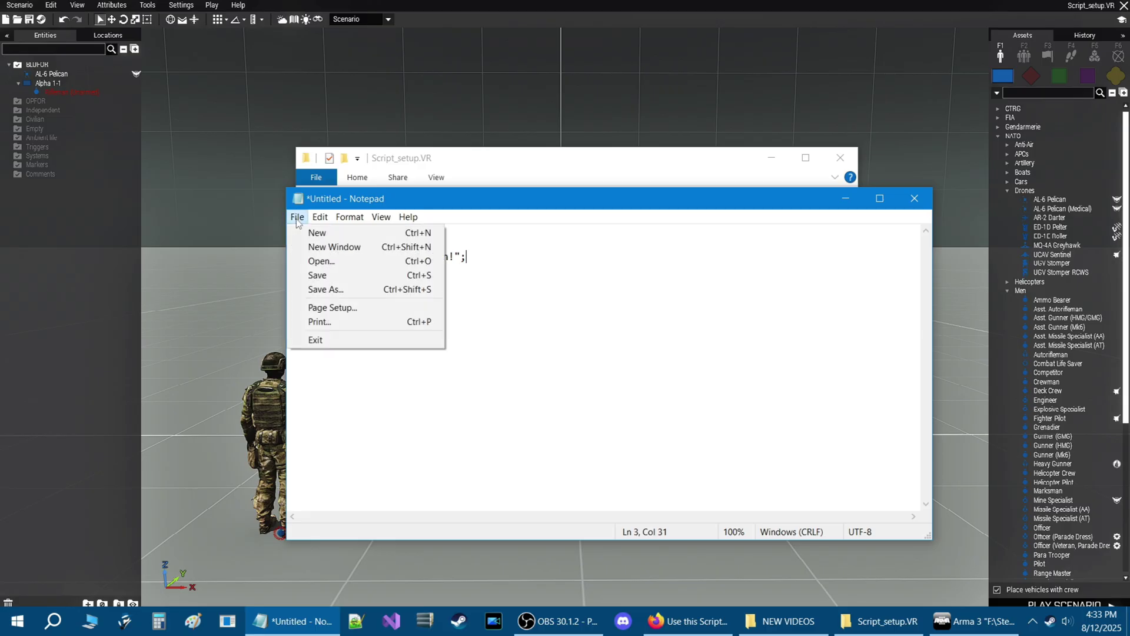
Step: Start Save As with file type set to All Files, beginning at the Desktop
{"action": "left_click", "coordinate": [358, 290]}
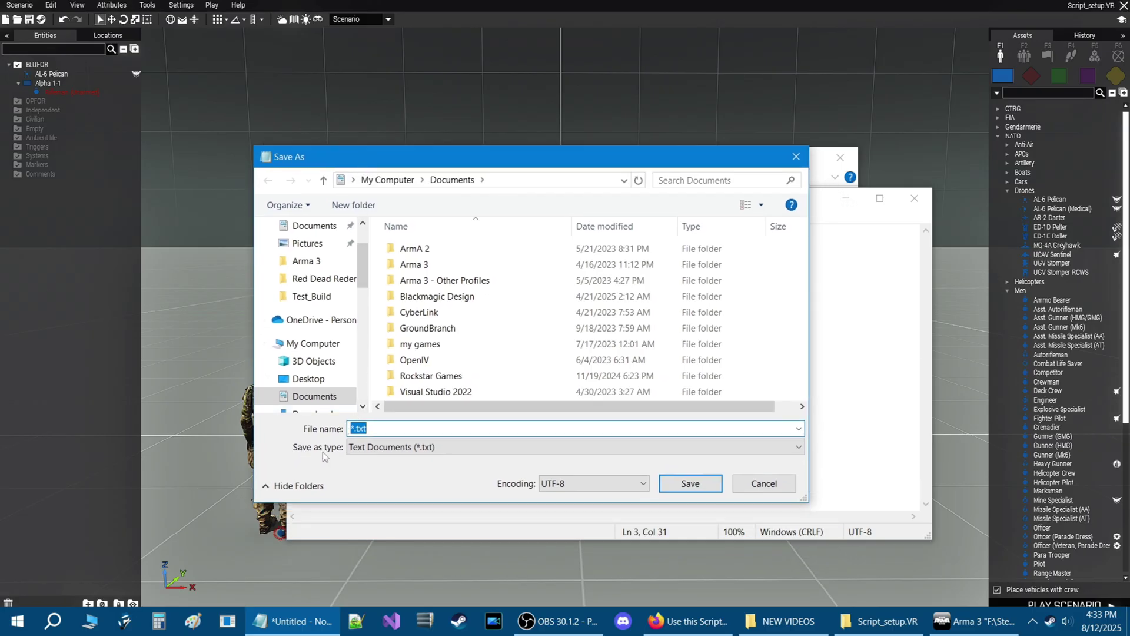
{"action": "left_click", "coordinate": [384, 449]}
{"action": "left_click", "coordinate": [387, 474]}
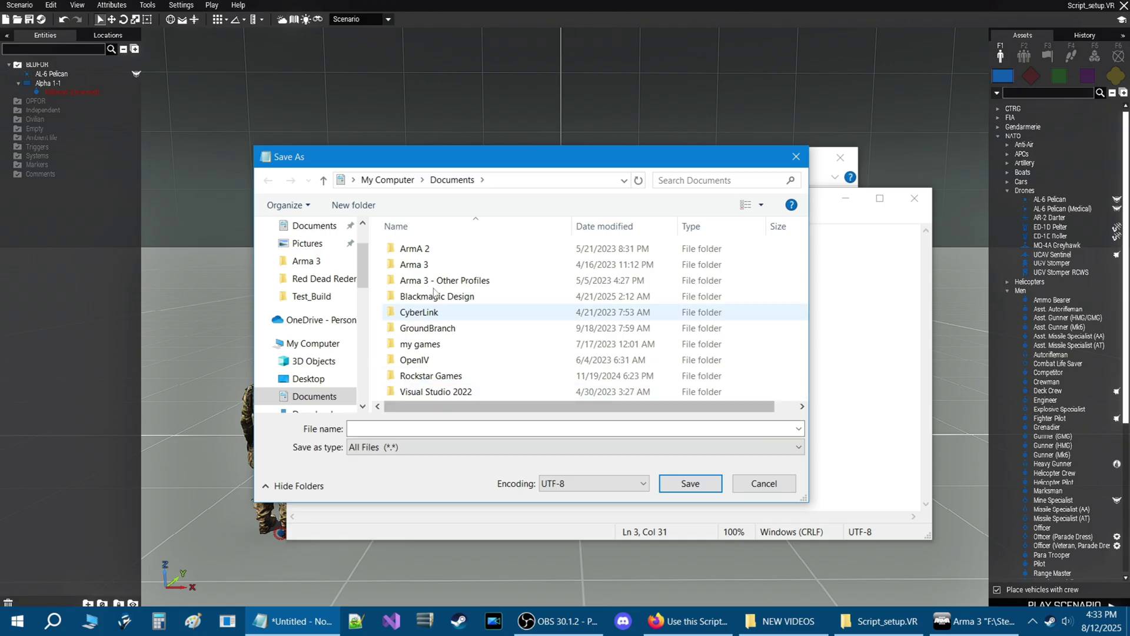
{"action": "left_click", "coordinate": [354, 180]}
{"action": "left_click", "coordinate": [375, 194]}
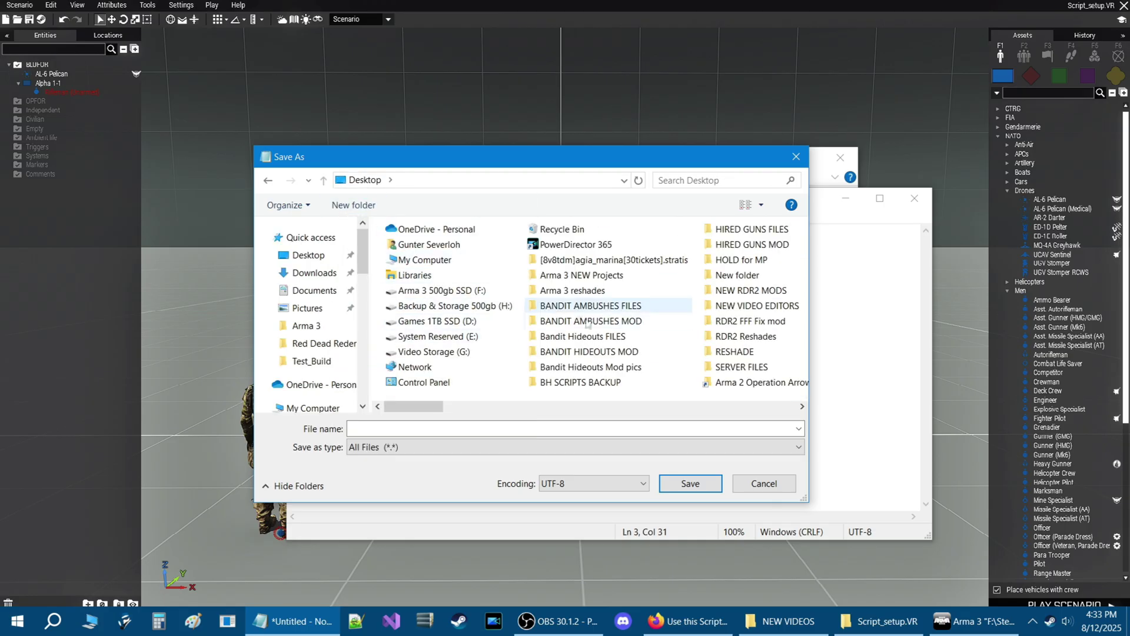
Step: Browse into missions > Virtual Reality > Script_setup.VR
{"action": "scroll", "coordinate": [588, 330], "scroll_direction": "down", "scroll_amount": 2}
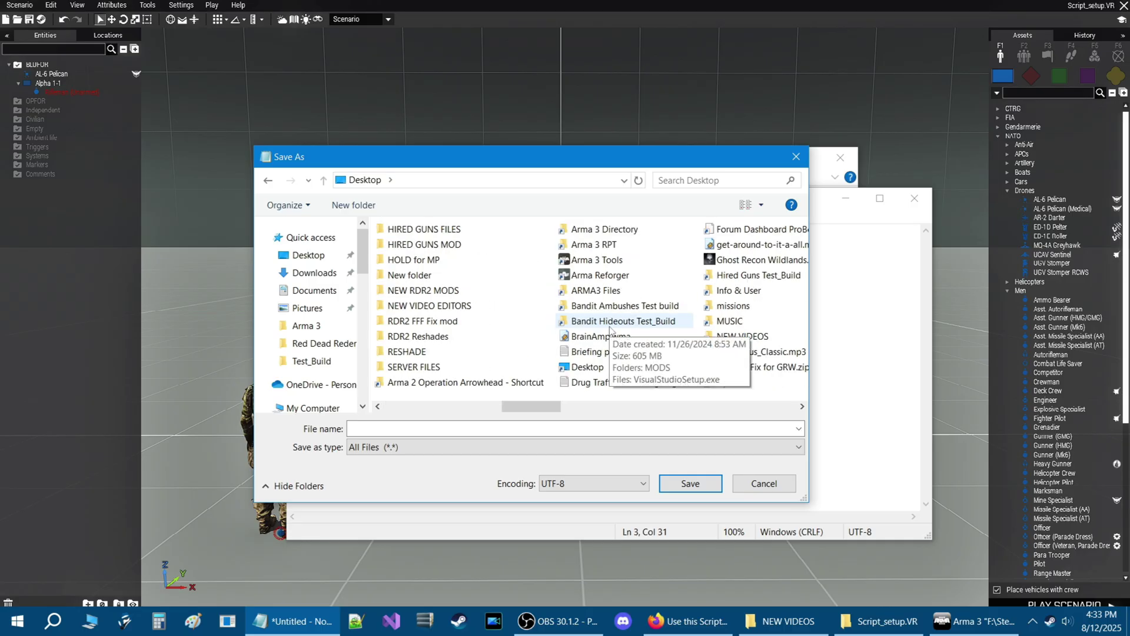
{"action": "scroll", "coordinate": [611, 330], "scroll_direction": "down", "scroll_amount": 1}
{"action": "left_click", "coordinate": [554, 311]}
{"action": "double_click", "coordinate": [554, 310]}
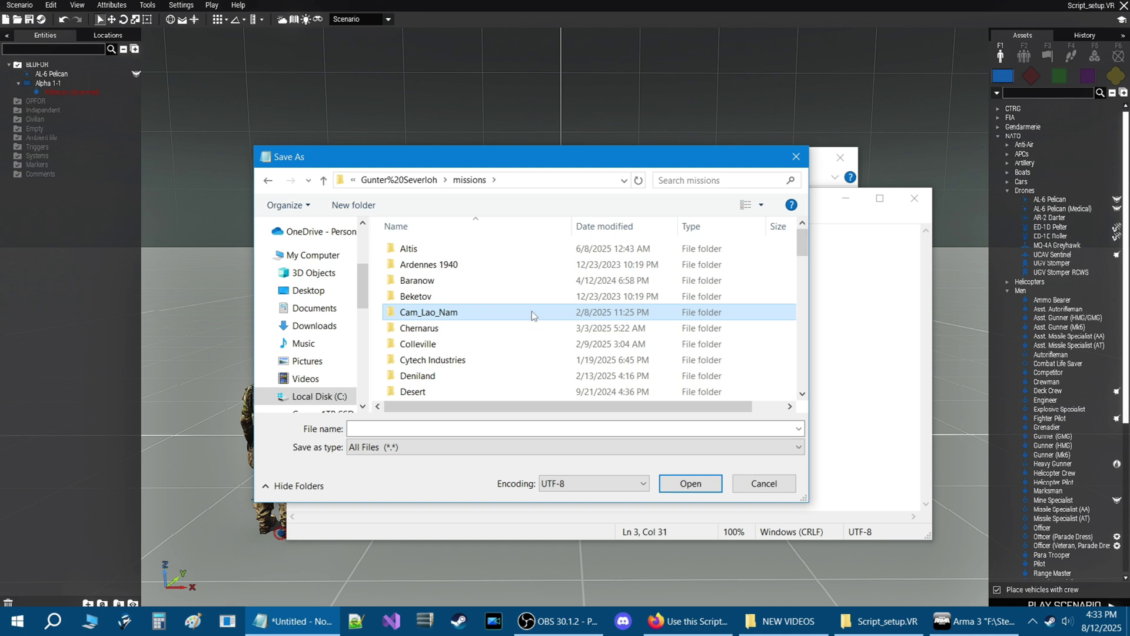
{"action": "scroll", "coordinate": [479, 307], "scroll_direction": "down", "scroll_amount": 13}
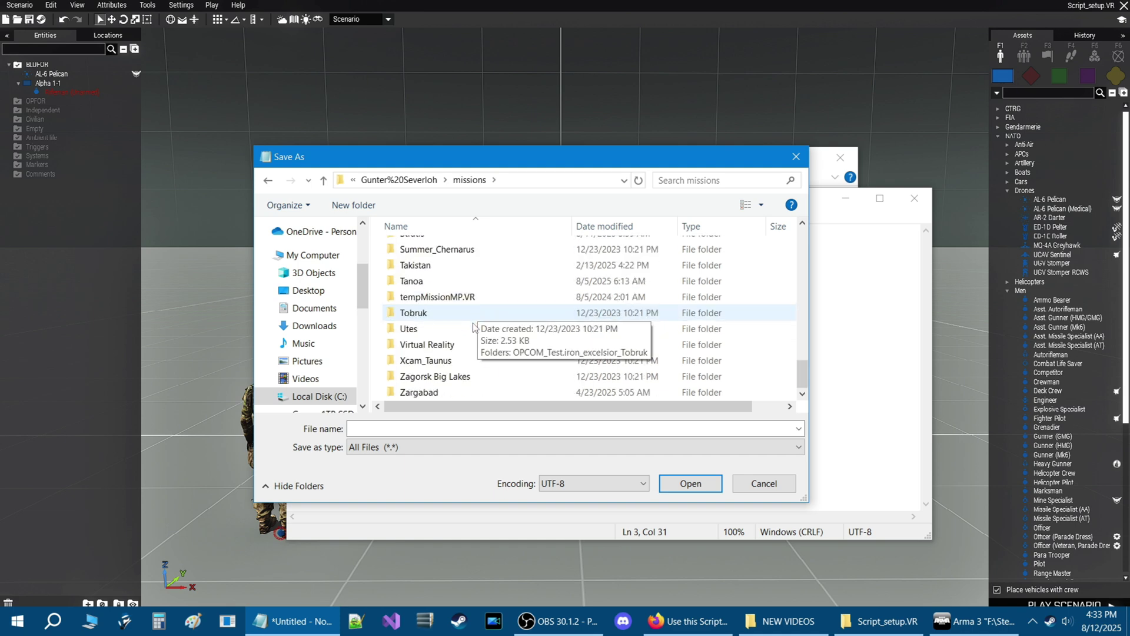
{"action": "double_click", "coordinate": [436, 346]}
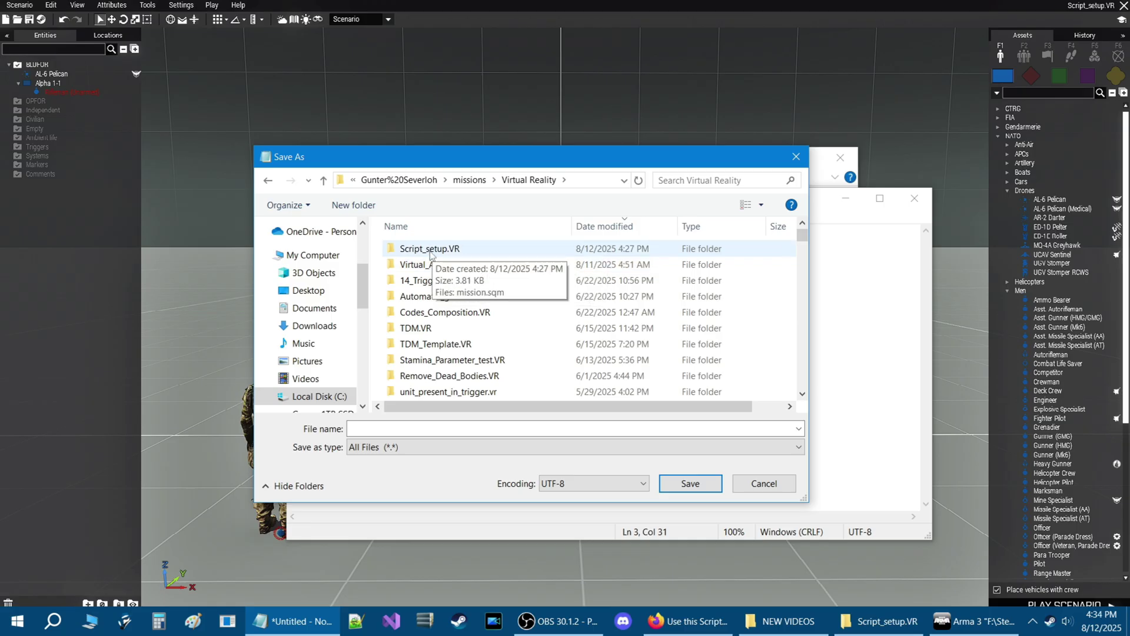
{"action": "double_click", "coordinate": [430, 249]}
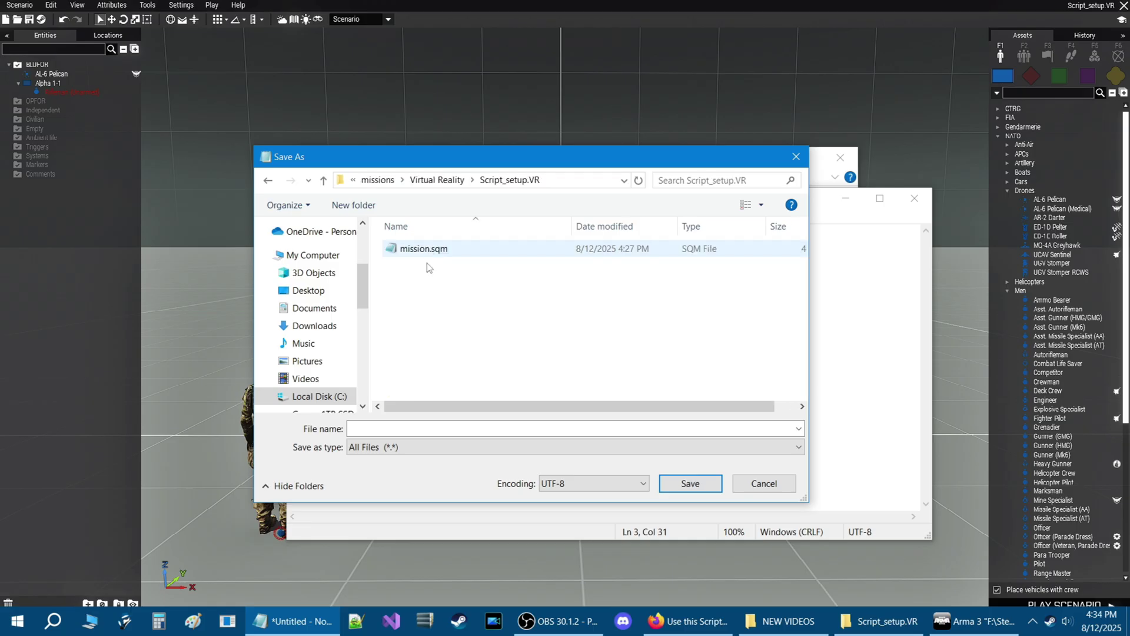
Step: Save the script there with file name hint.sqf
{"action": "left_click", "coordinate": [366, 430]}
{"action": "left_click", "coordinate": [368, 430]}
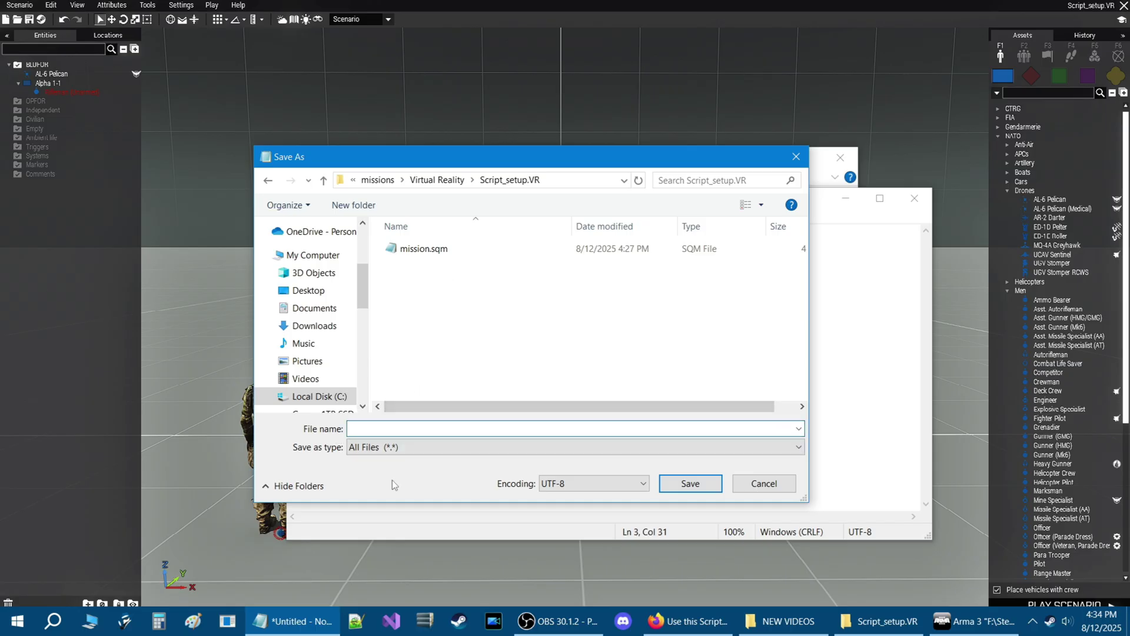
{"action": "type", "text": "hi"}
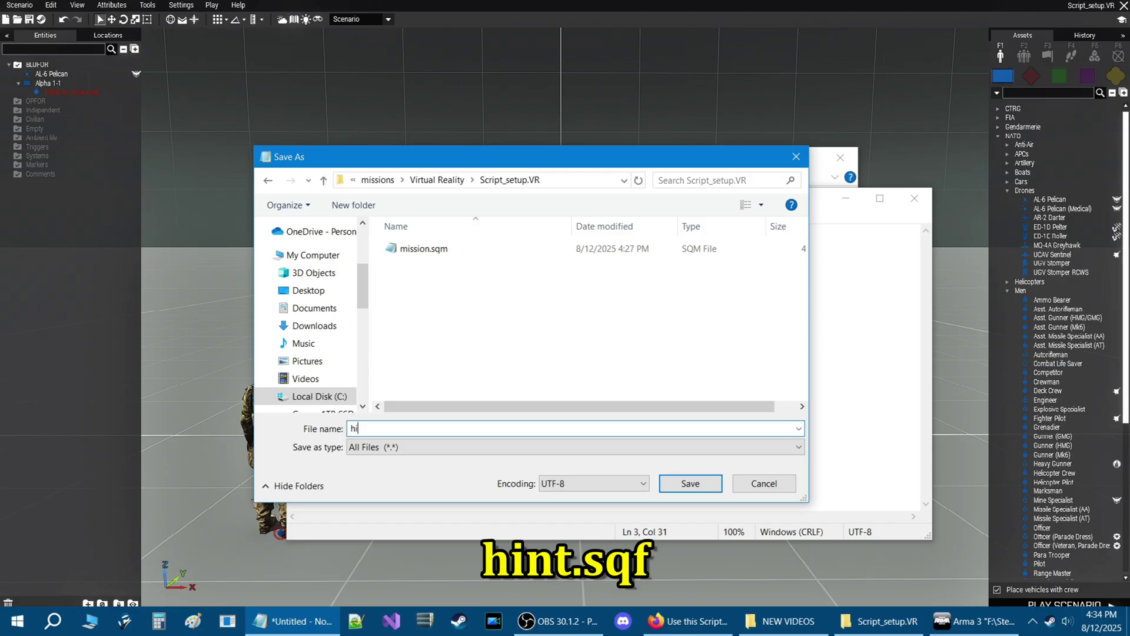
{"action": "type", "text": "nt.sqf"}
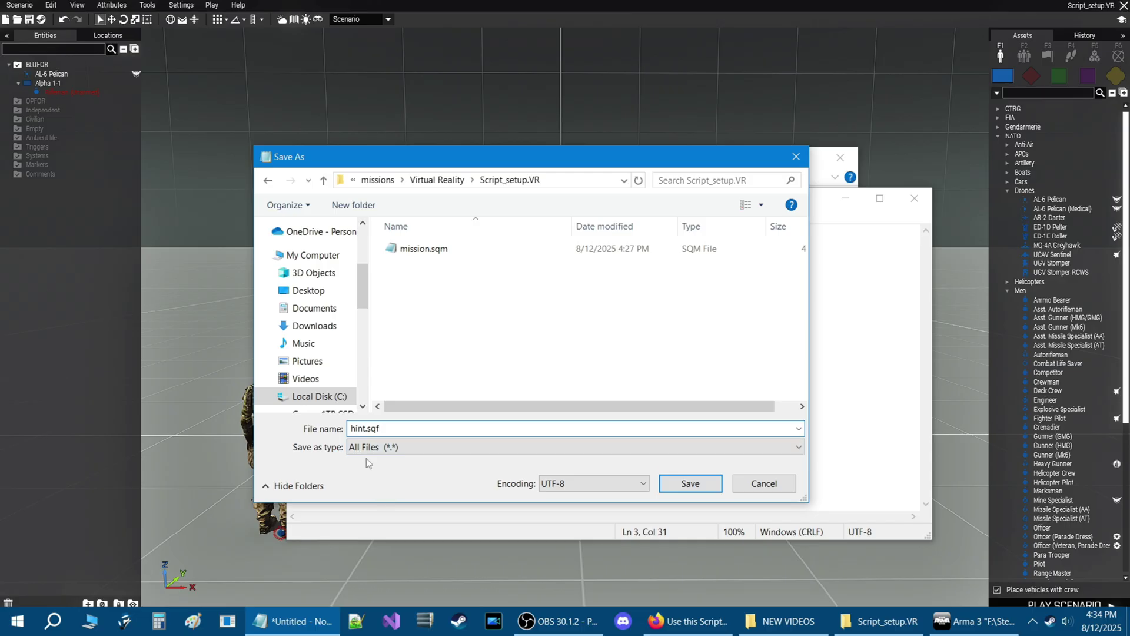
{"action": "left_click", "coordinate": [668, 483]}
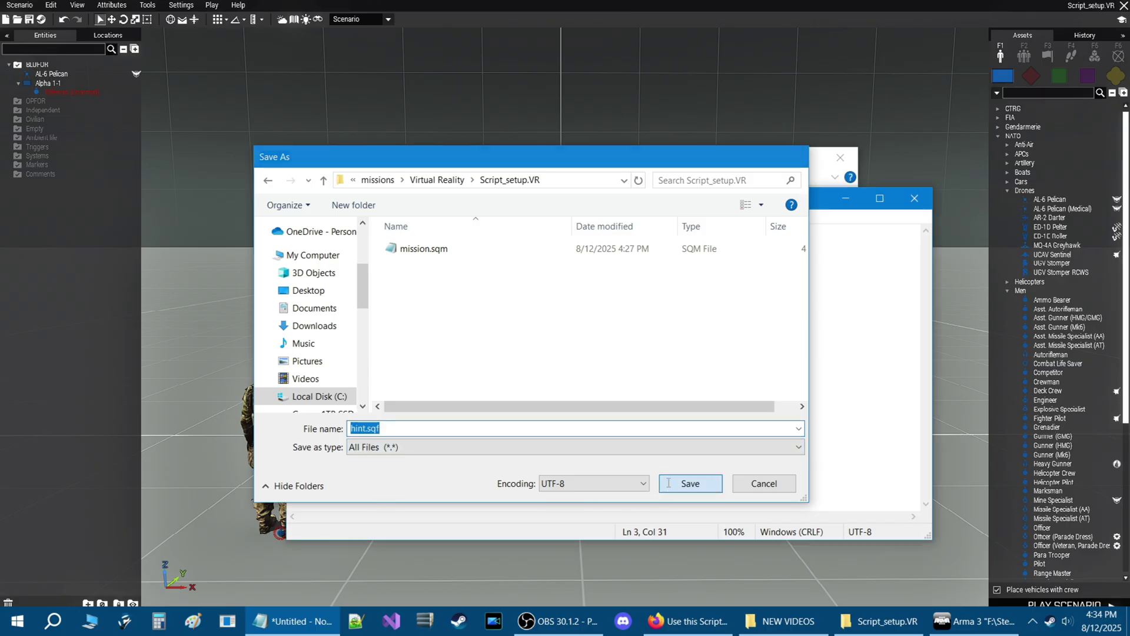
Step: Close Notepad and check hint.sqf's two script lines in Notepad++
{"action": "left_click", "coordinate": [913, 202]}
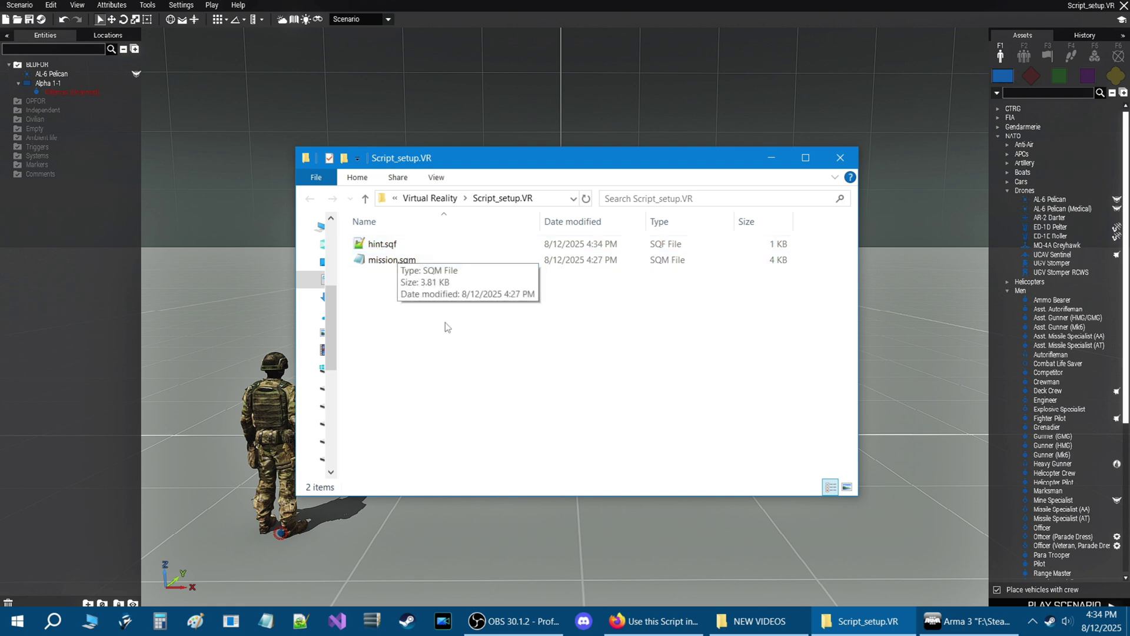
{"action": "double_click", "coordinate": [381, 244]}
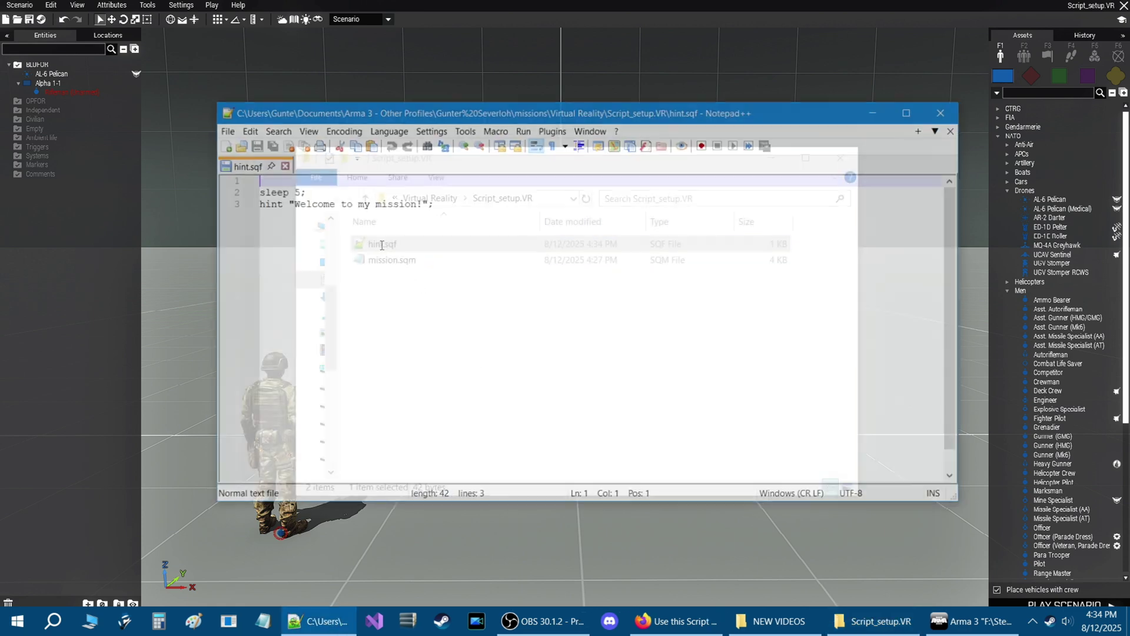
{"action": "left_click", "coordinate": [283, 164]}
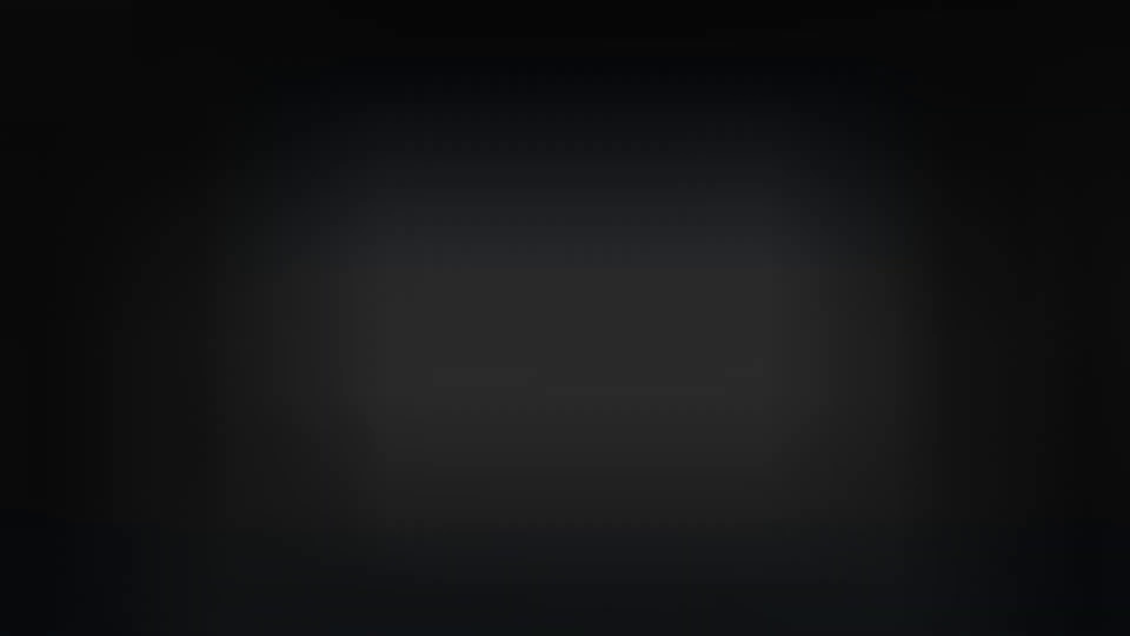